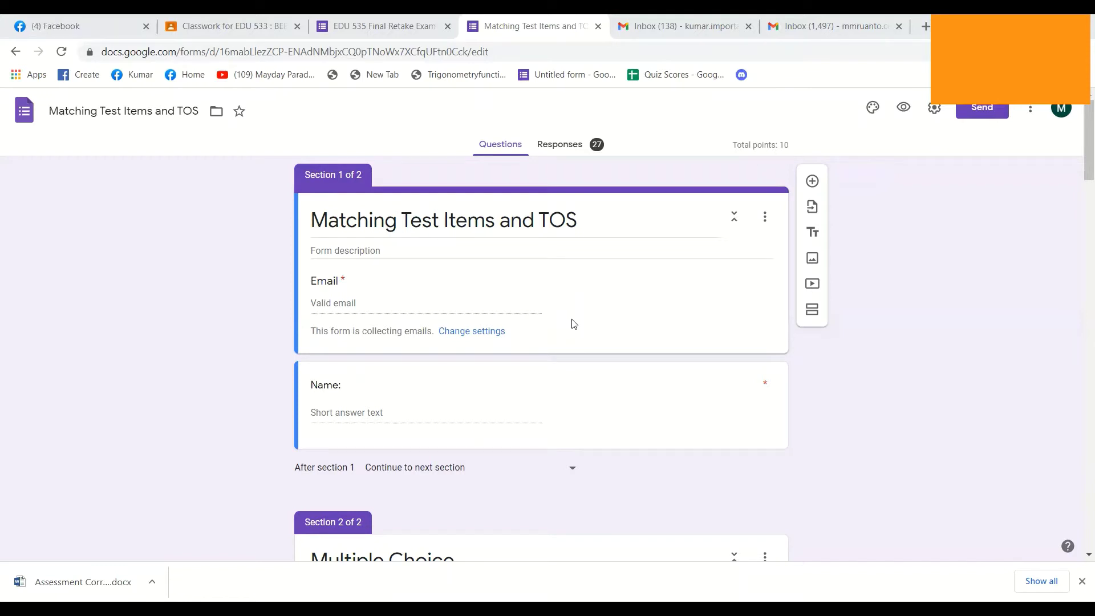
Scroll past the form header to Section 2's first question about preparing a periodic exam.
{"action": "scroll", "coordinate": [567, 319], "scroll_direction": "down", "scroll_amount": 1}
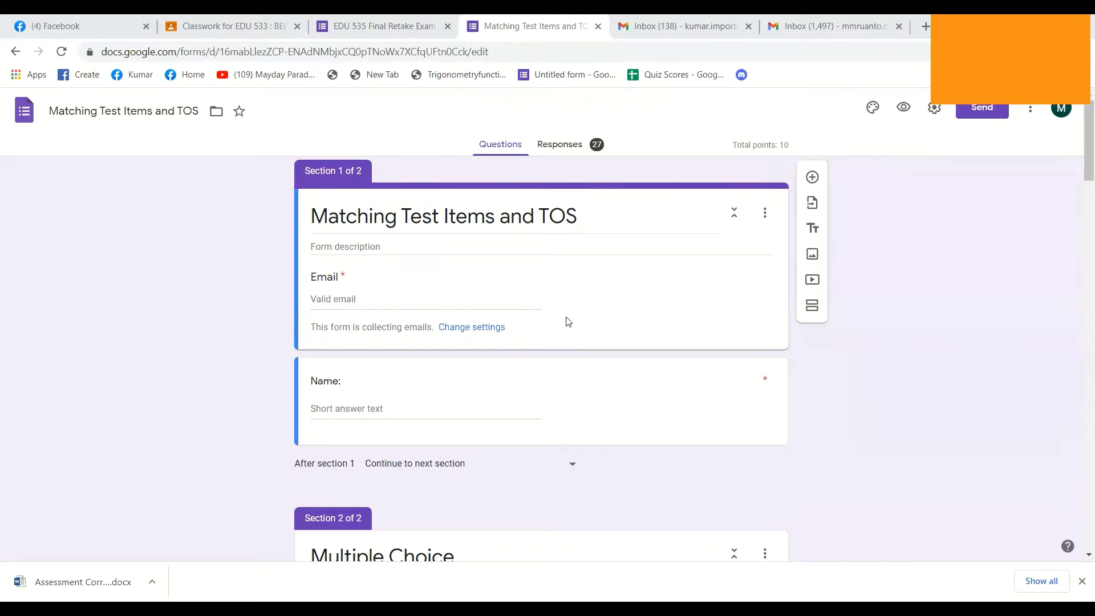
{"action": "scroll", "coordinate": [571, 322], "scroll_direction": "down", "scroll_amount": 2}
{"action": "scroll", "coordinate": [576, 325], "scroll_direction": "down", "scroll_amount": 2}
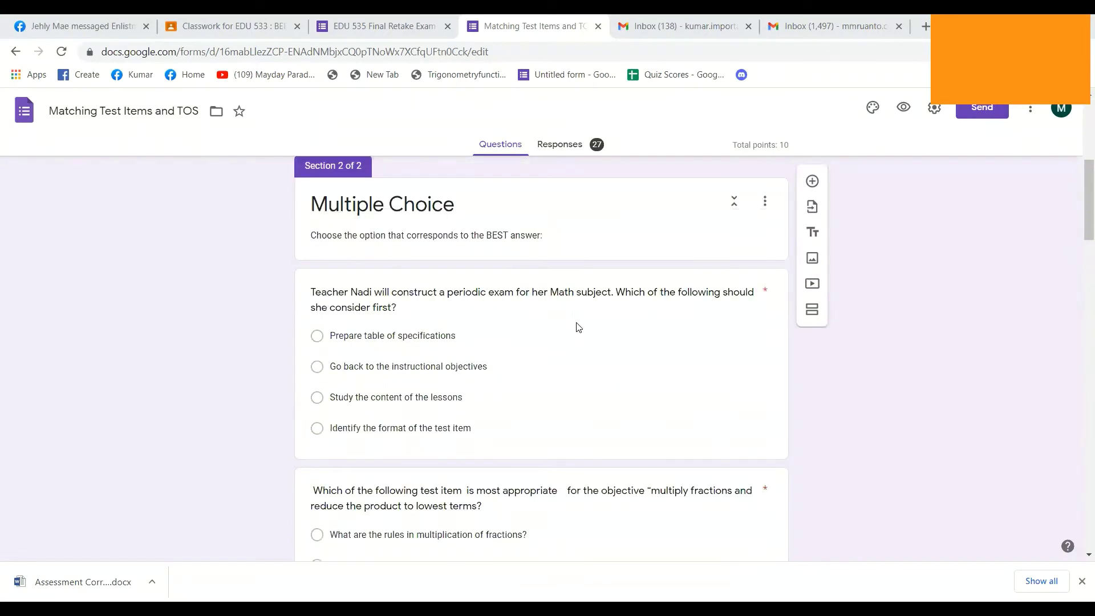
{"action": "scroll", "coordinate": [579, 327], "scroll_direction": "down", "scroll_amount": 1}
{"action": "scroll", "coordinate": [578, 327], "scroll_direction": "up", "scroll_amount": 1}
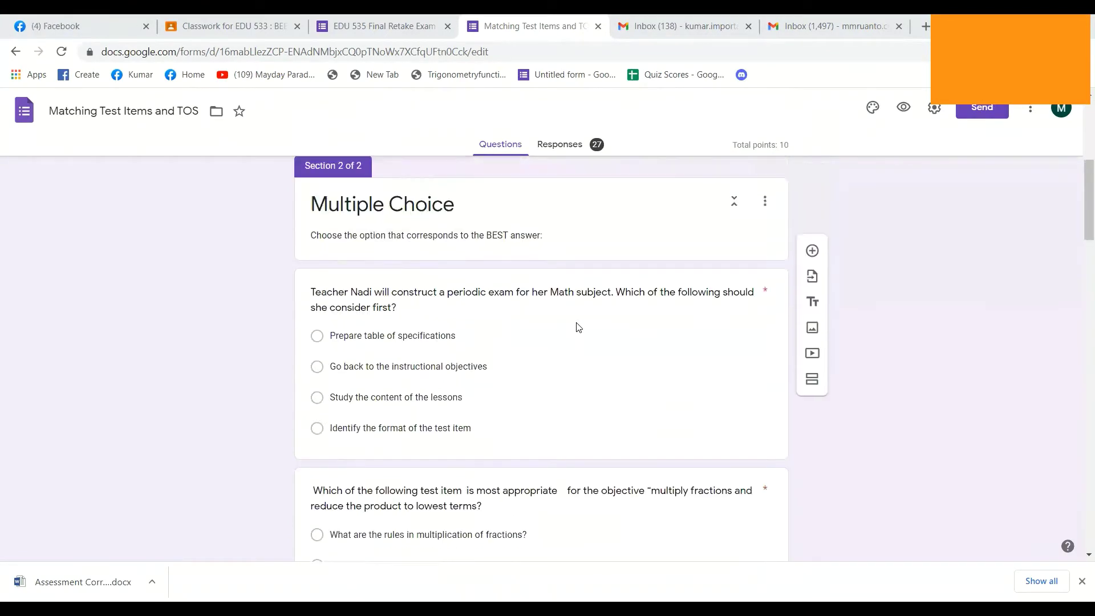
{"action": "scroll", "coordinate": [579, 328], "scroll_direction": "down", "scroll_amount": 1}
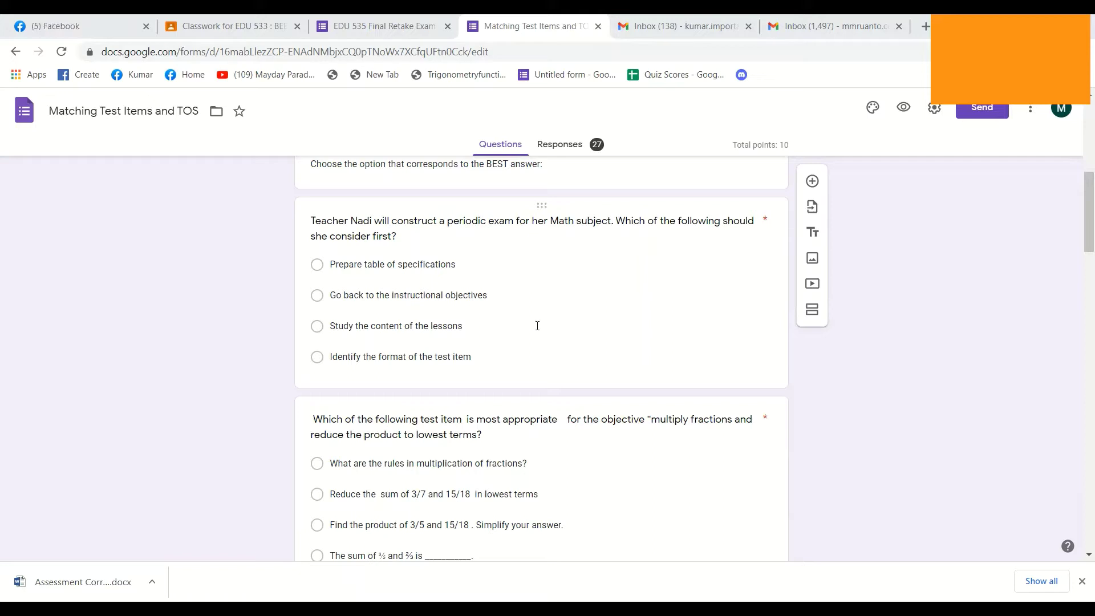
Highlight 'Go back to the instructional objectives' as the answer, then scroll to the fractions question.
{"action": "left_click", "coordinate": [465, 293]}
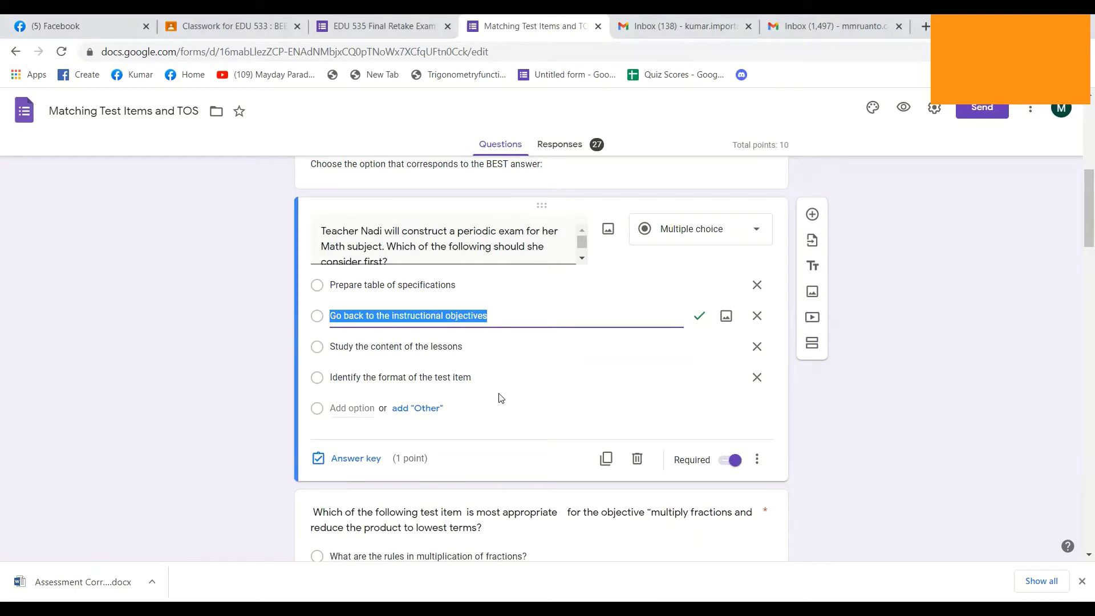
{"action": "scroll", "coordinate": [501, 399], "scroll_direction": "down", "scroll_amount": 1}
{"action": "scroll", "coordinate": [502, 397], "scroll_direction": "down", "scroll_amount": 1}
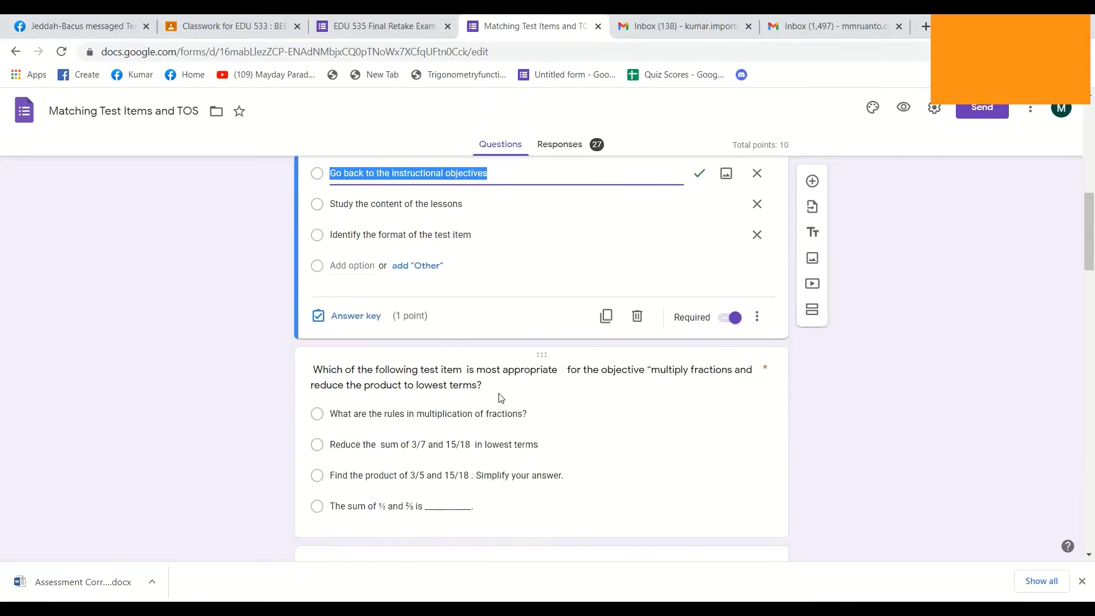
{"action": "scroll", "coordinate": [505, 393], "scroll_direction": "down", "scroll_amount": 2}
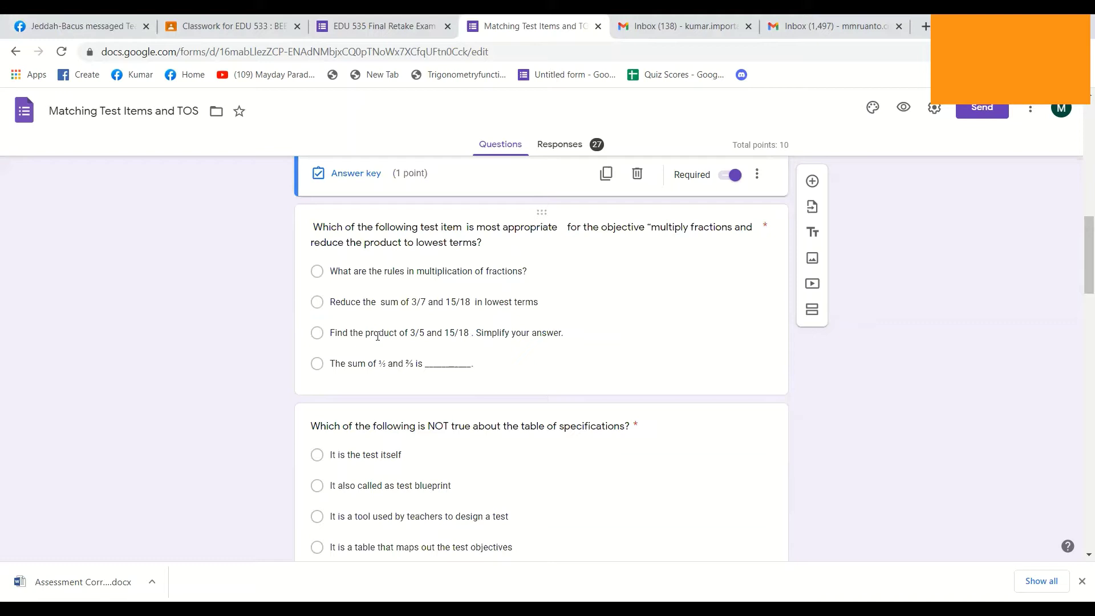
Highlight the product of 3/5 and 15/18 as the fractions question's answer.
{"action": "left_click", "coordinate": [513, 331]}
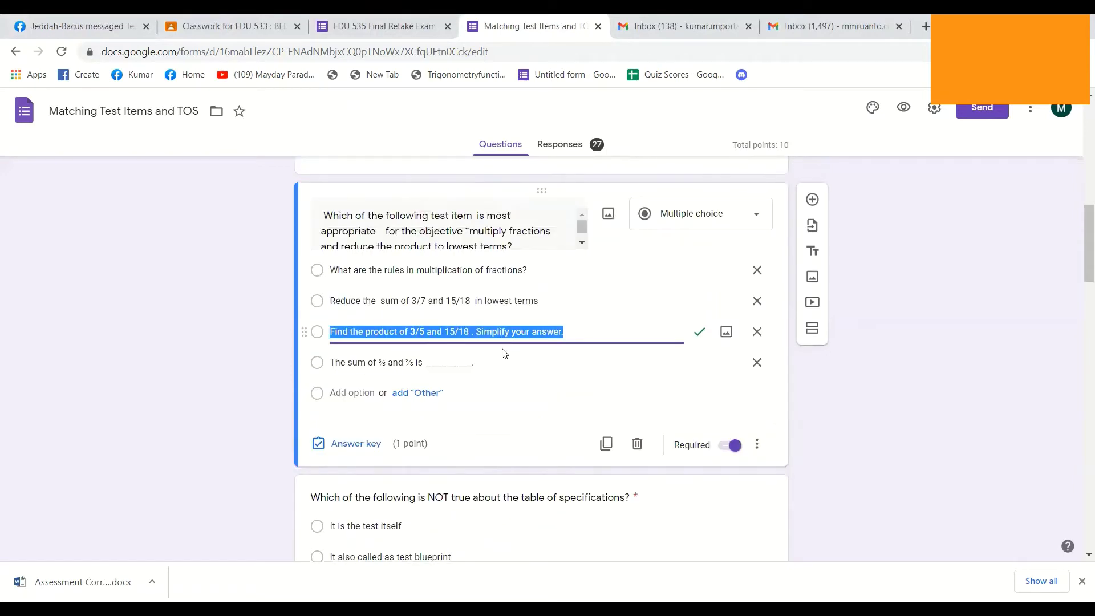
{"action": "scroll", "coordinate": [504, 353], "scroll_direction": "down", "scroll_amount": 2}
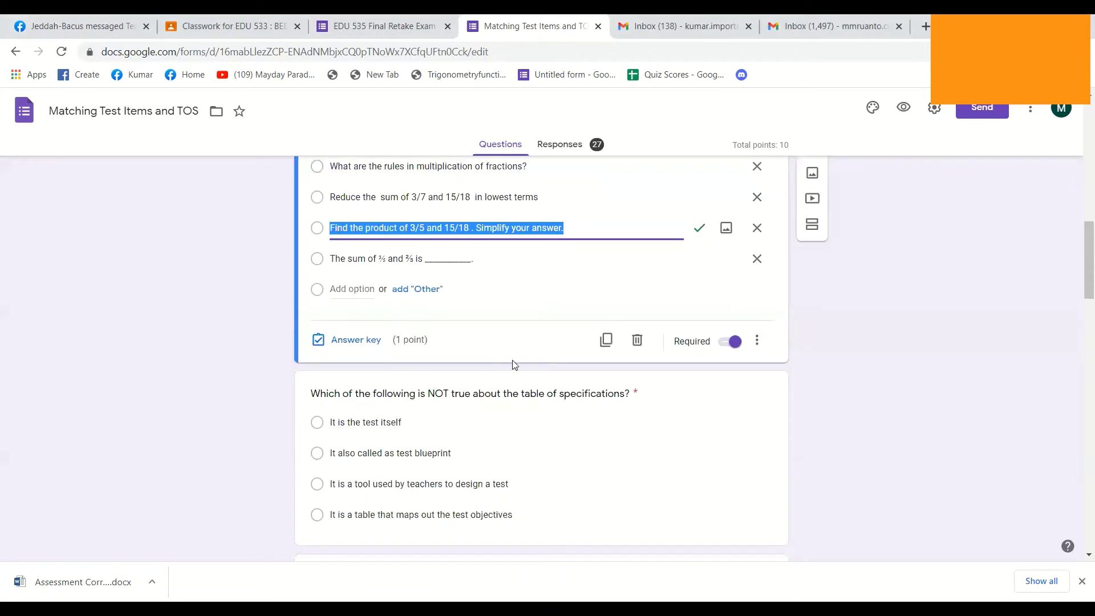
{"action": "scroll", "coordinate": [513, 364], "scroll_direction": "down", "scroll_amount": 2}
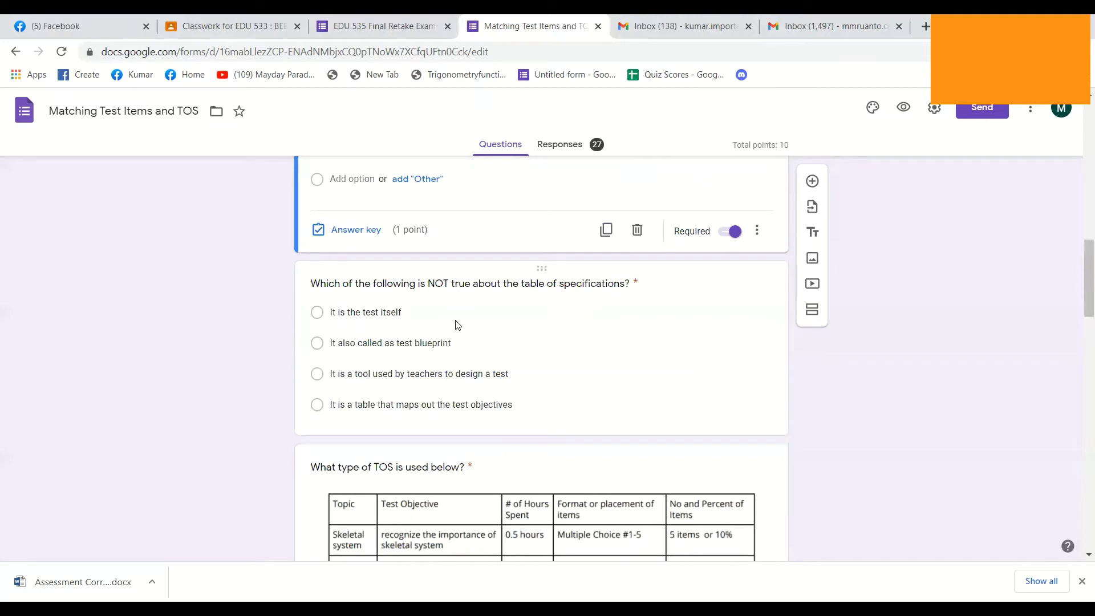
Highlight 'It is the test itself' as the table-of-specifications answer, then reach the TOS-type question.
{"action": "left_click", "coordinate": [534, 338]}
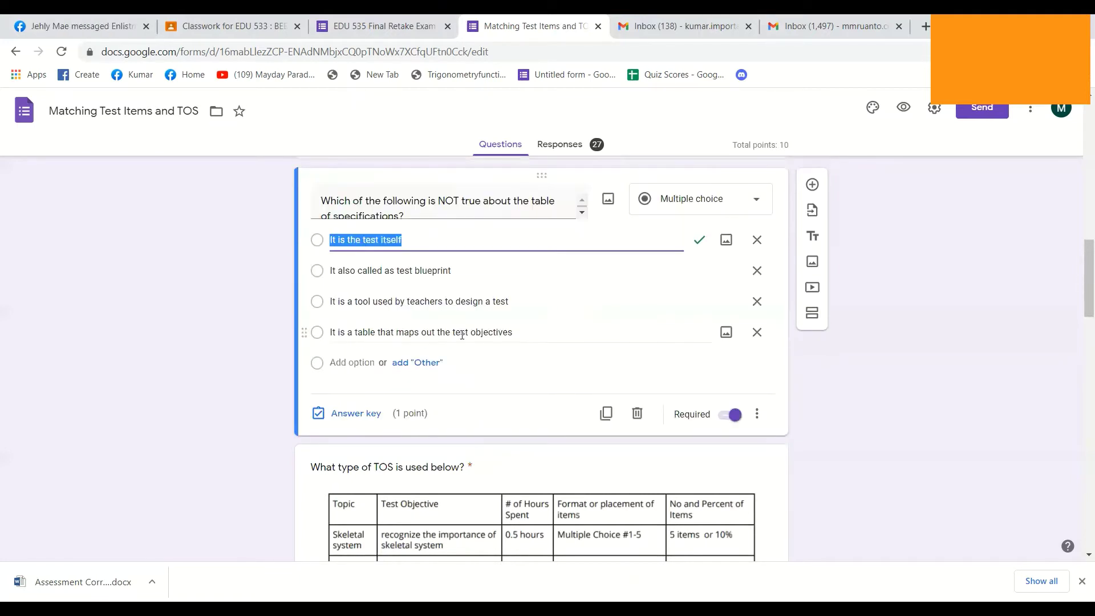
{"action": "scroll", "coordinate": [462, 353], "scroll_direction": "up", "scroll_amount": 1}
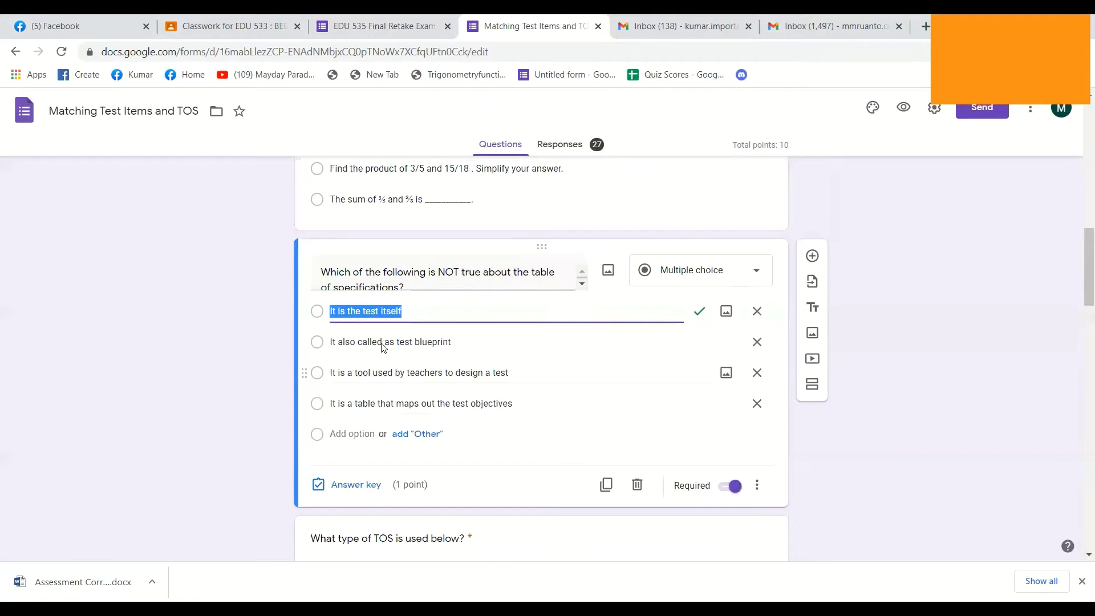
{"action": "scroll", "coordinate": [469, 420], "scroll_direction": "down", "scroll_amount": 3}
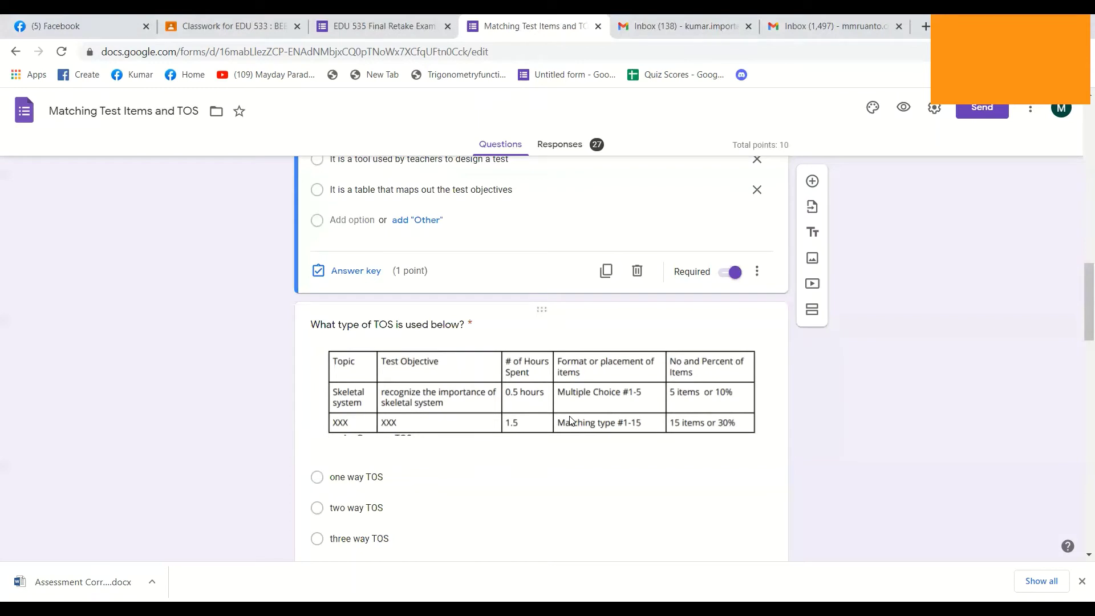
{"action": "scroll", "coordinate": [459, 452], "scroll_direction": "down", "scroll_amount": 1}
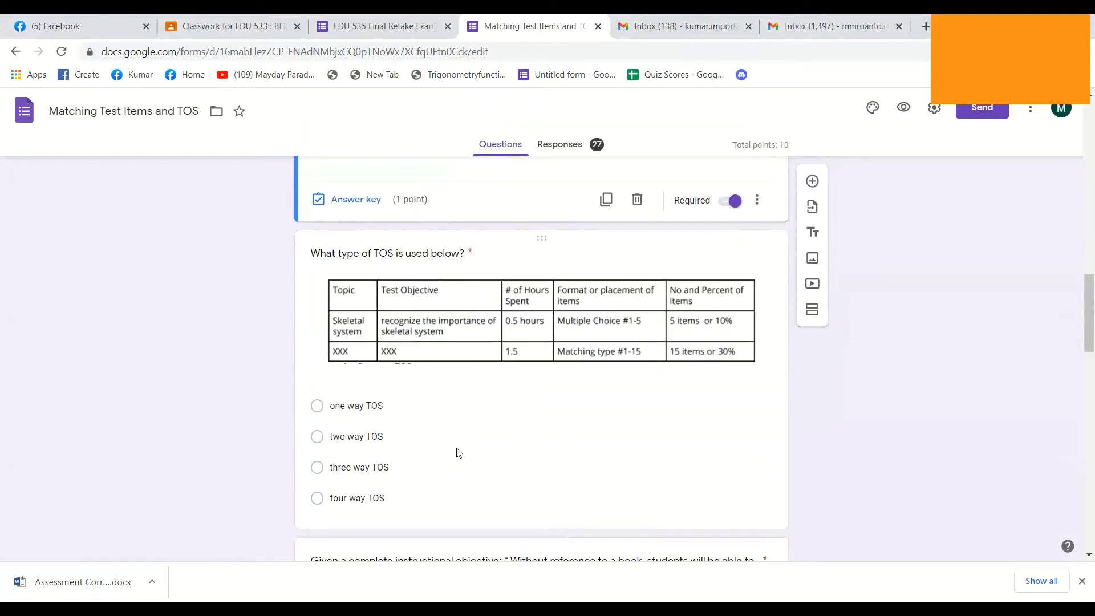
{"action": "left_click", "coordinate": [459, 452]}
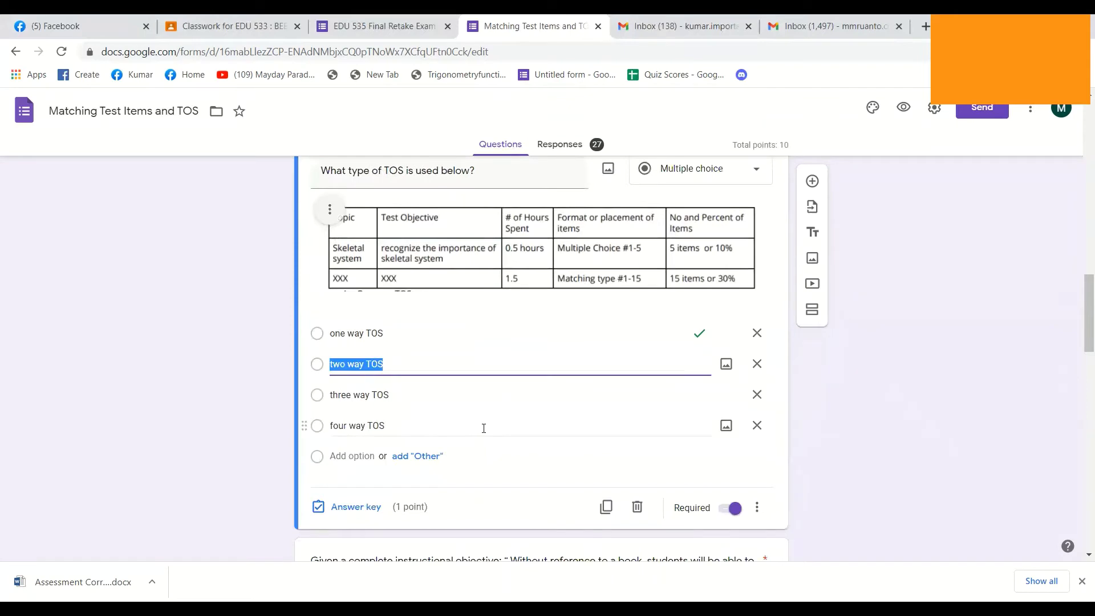
{"action": "scroll", "coordinate": [484, 428], "scroll_direction": "down", "scroll_amount": 1}
{"action": "scroll", "coordinate": [485, 428], "scroll_direction": "down", "scroll_amount": 1}
{"action": "scroll", "coordinate": [487, 427], "scroll_direction": "down", "scroll_amount": 1}
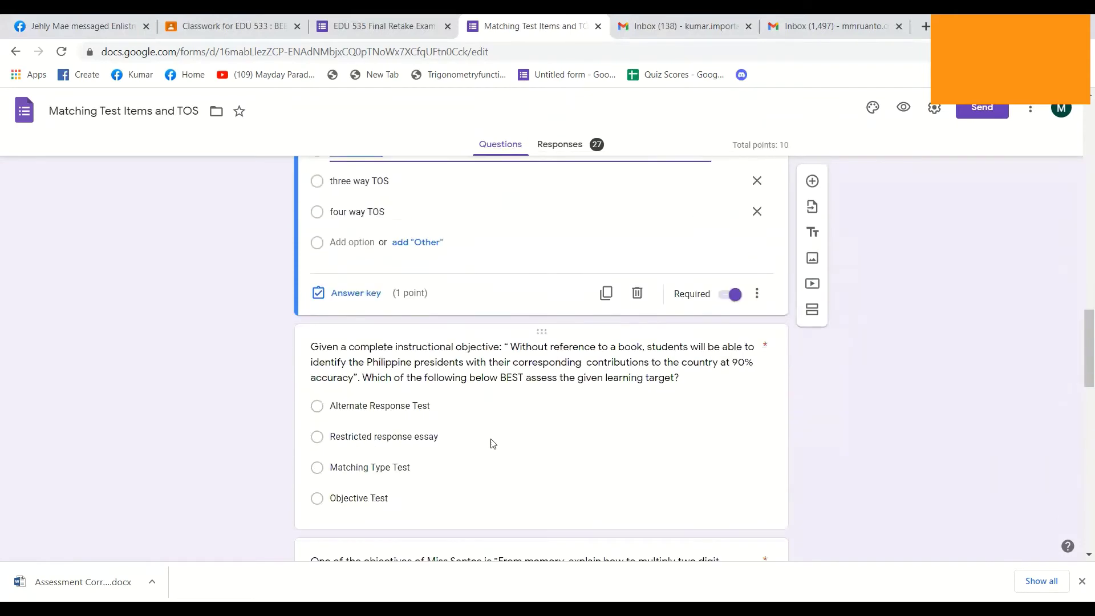
{"action": "scroll", "coordinate": [493, 423], "scroll_direction": "down", "scroll_amount": 1}
{"action": "left_click", "coordinate": [493, 423]}
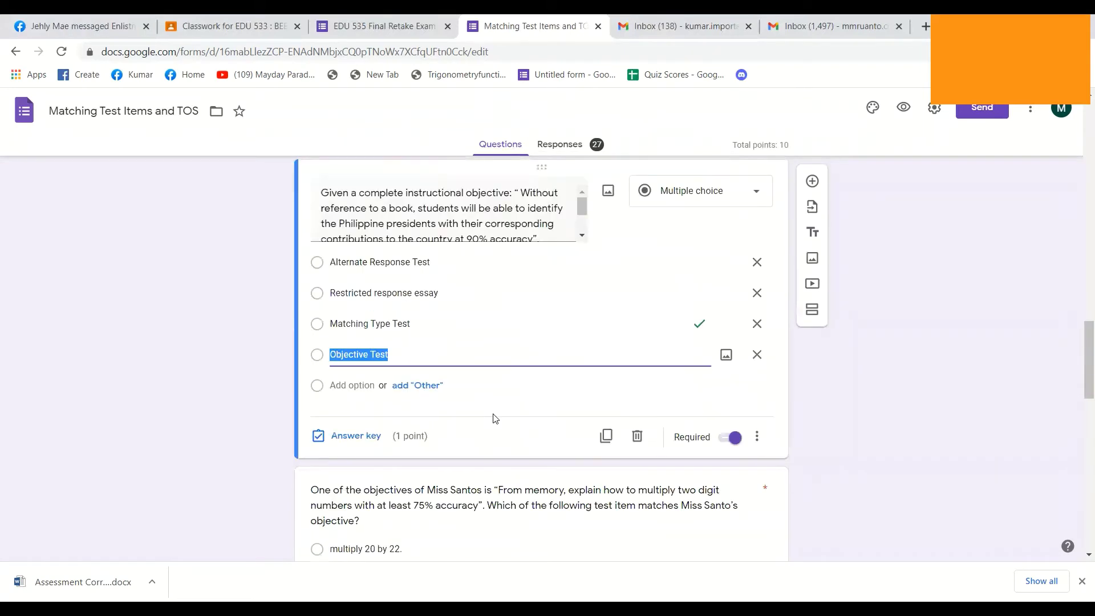
{"action": "scroll", "coordinate": [522, 349], "scroll_direction": "up", "scroll_amount": 1}
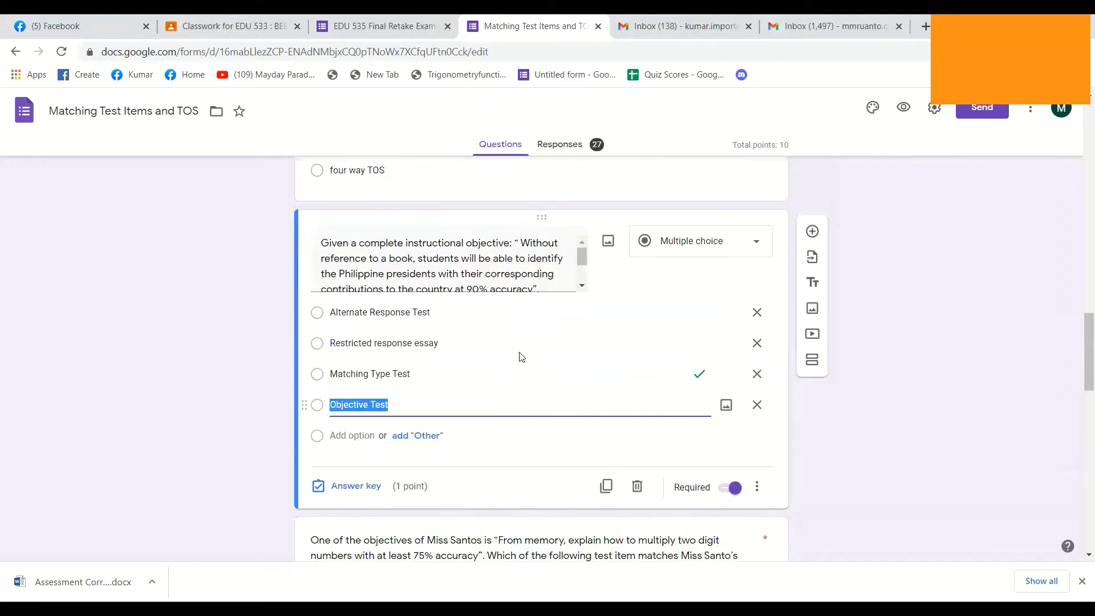
{"action": "left_click_drag", "start_coordinate": [583, 281], "coordinate": [584, 285]}
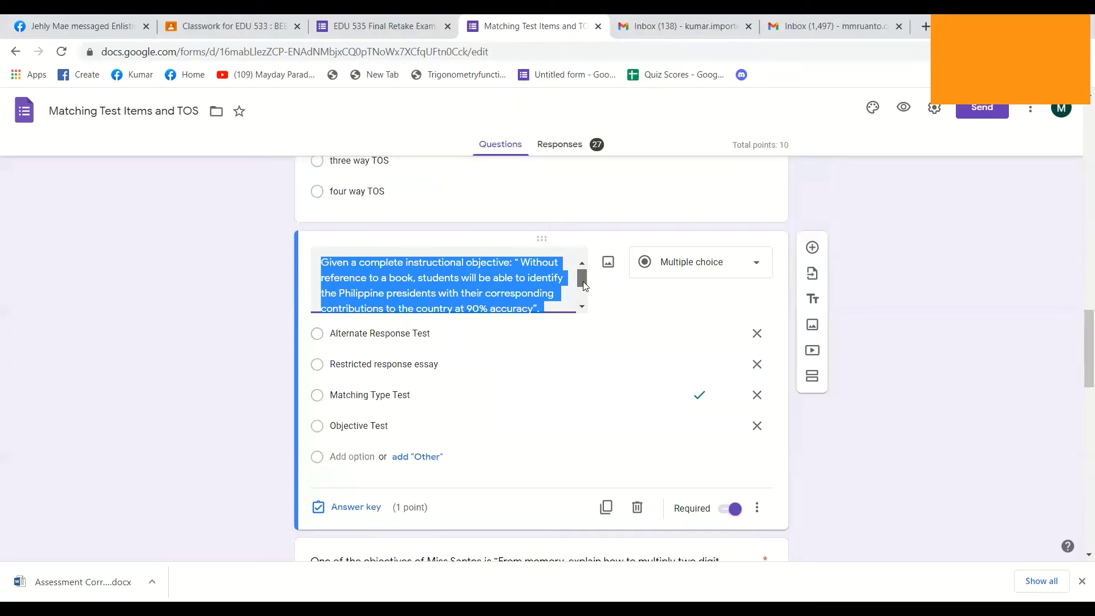
{"action": "scroll", "coordinate": [582, 282], "scroll_direction": "down", "scroll_amount": 1}
{"action": "left_click_drag", "start_coordinate": [581, 282], "coordinate": [578, 287]}
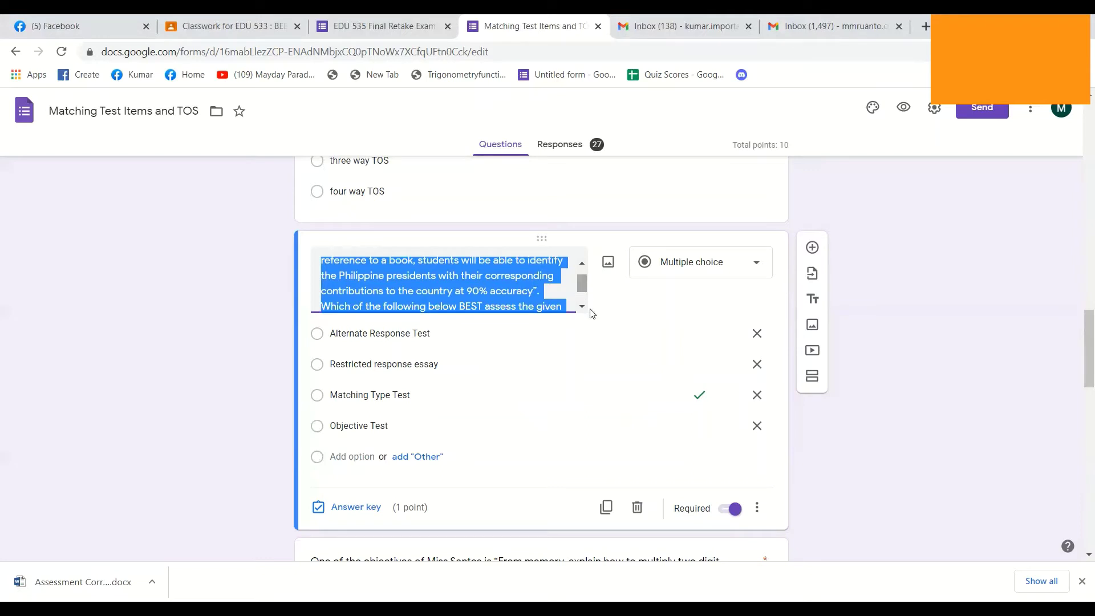
{"action": "left_click", "coordinate": [580, 304]}
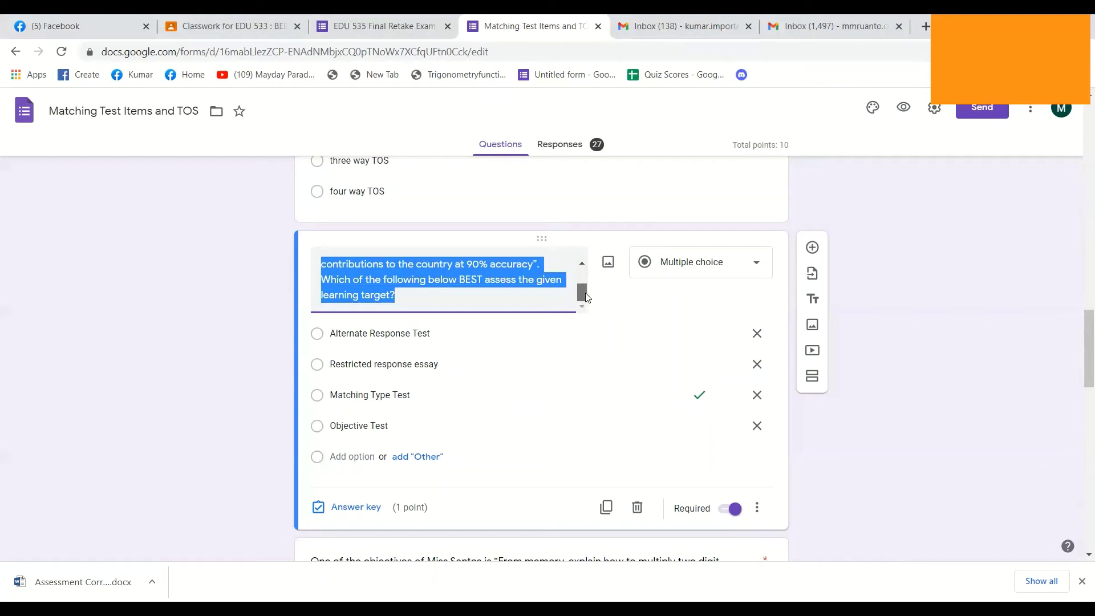
{"action": "left_click_drag", "start_coordinate": [585, 292], "coordinate": [580, 277]}
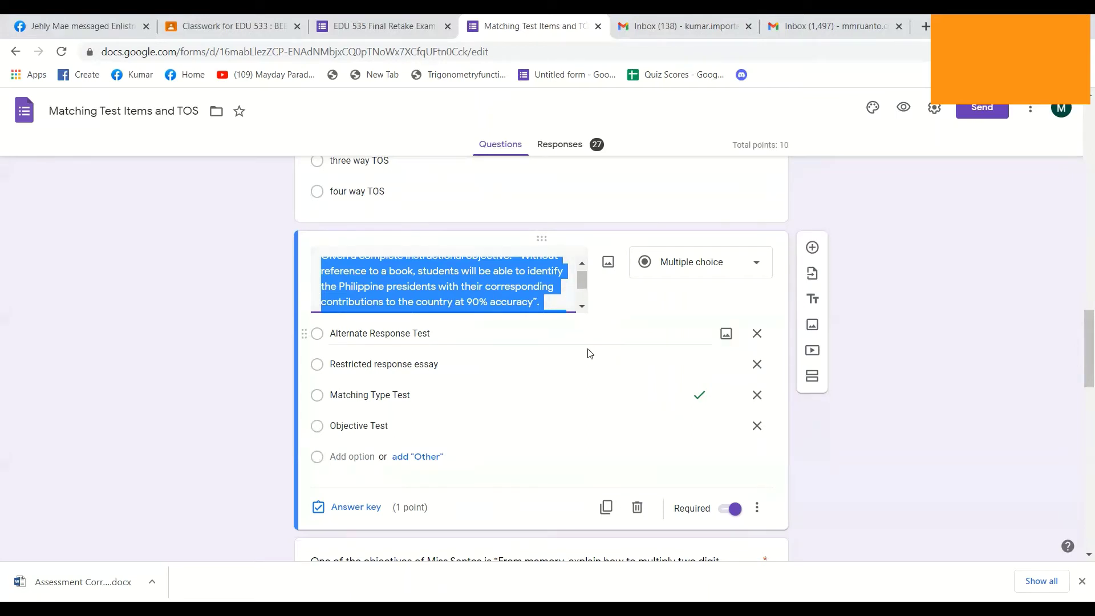
{"action": "scroll", "coordinate": [546, 421], "scroll_direction": "down", "scroll_amount": 1}
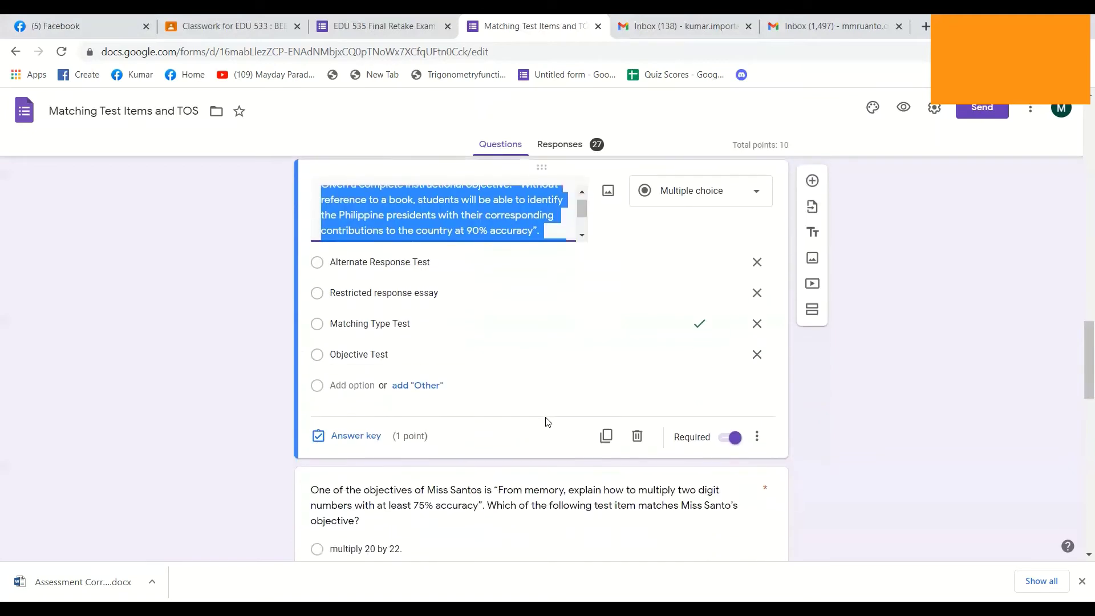
Select 'Explain how to multiply 23 by 12' in the Miss Santos question, then scroll on.
{"action": "scroll", "coordinate": [547, 420], "scroll_direction": "down", "scroll_amount": 5}
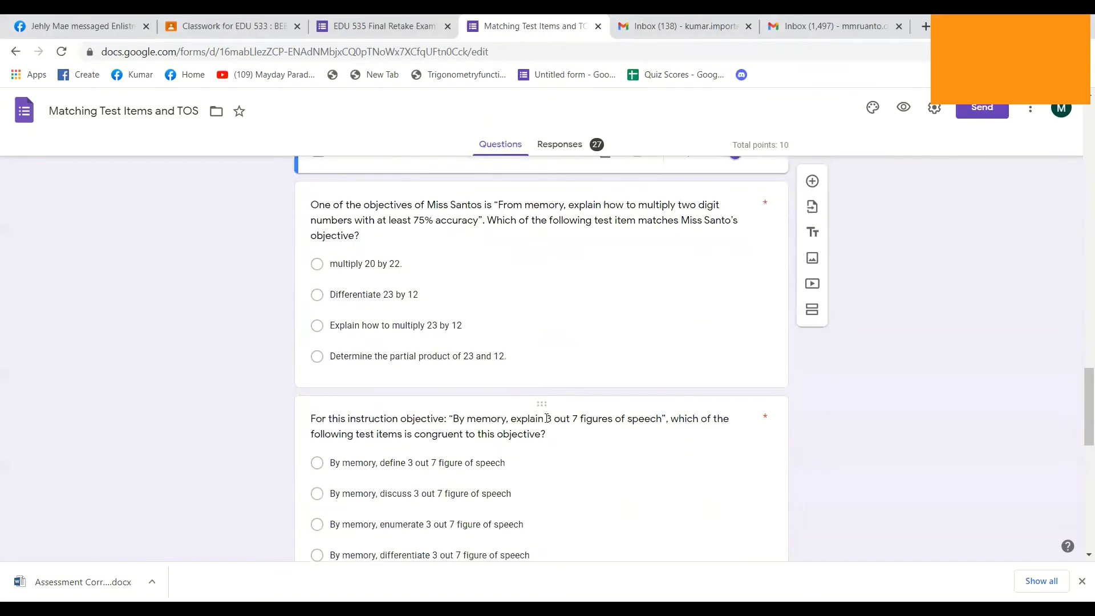
{"action": "scroll", "coordinate": [546, 418], "scroll_direction": "up", "scroll_amount": 1}
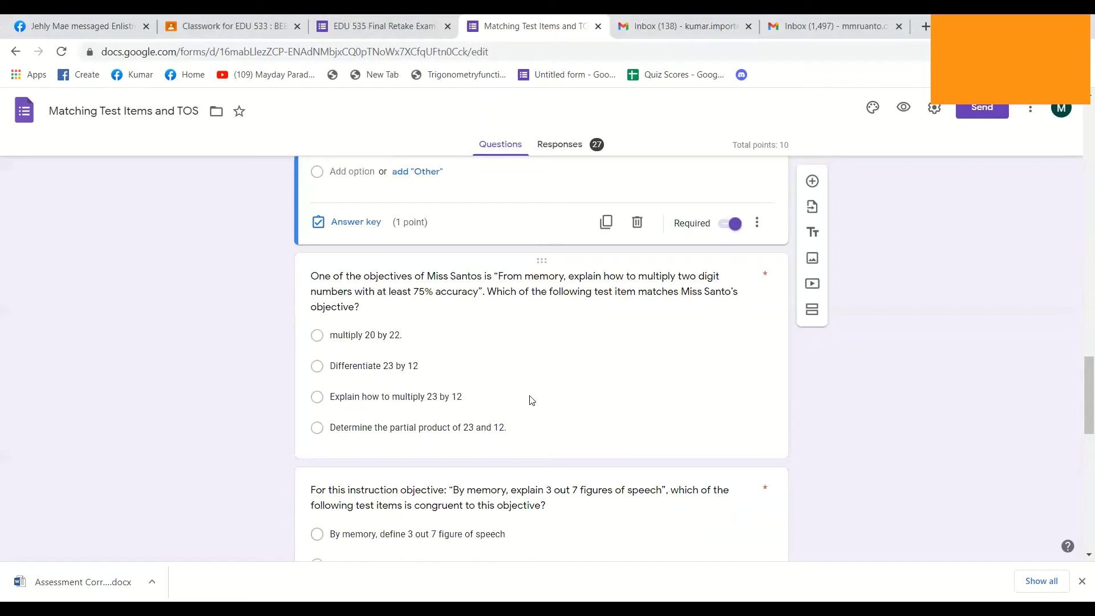
{"action": "left_click", "coordinate": [530, 397]}
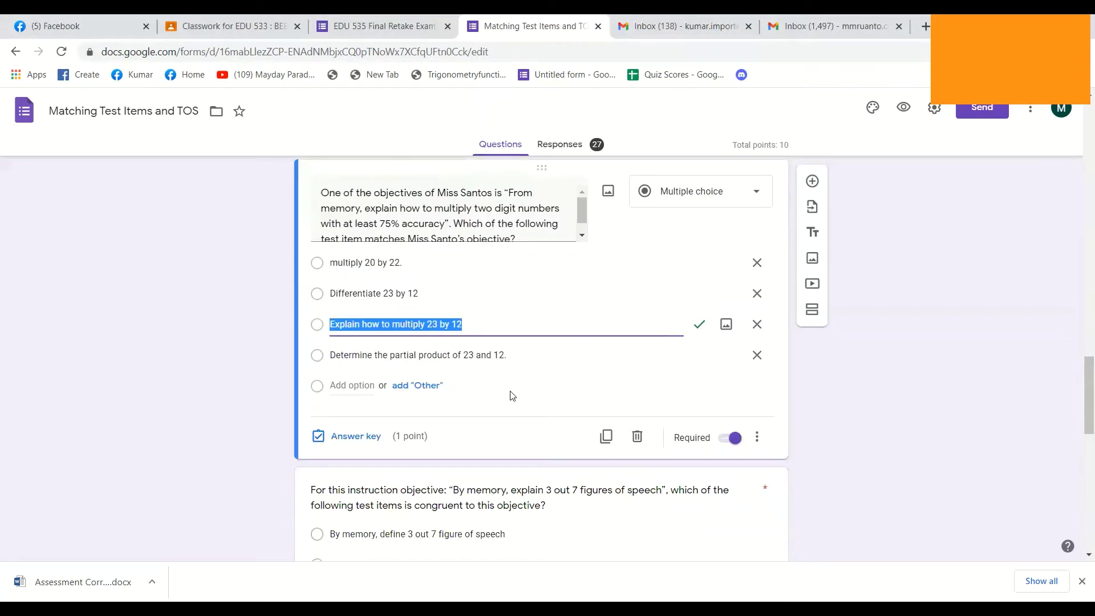
{"action": "scroll", "coordinate": [512, 396], "scroll_direction": "down", "scroll_amount": 4}
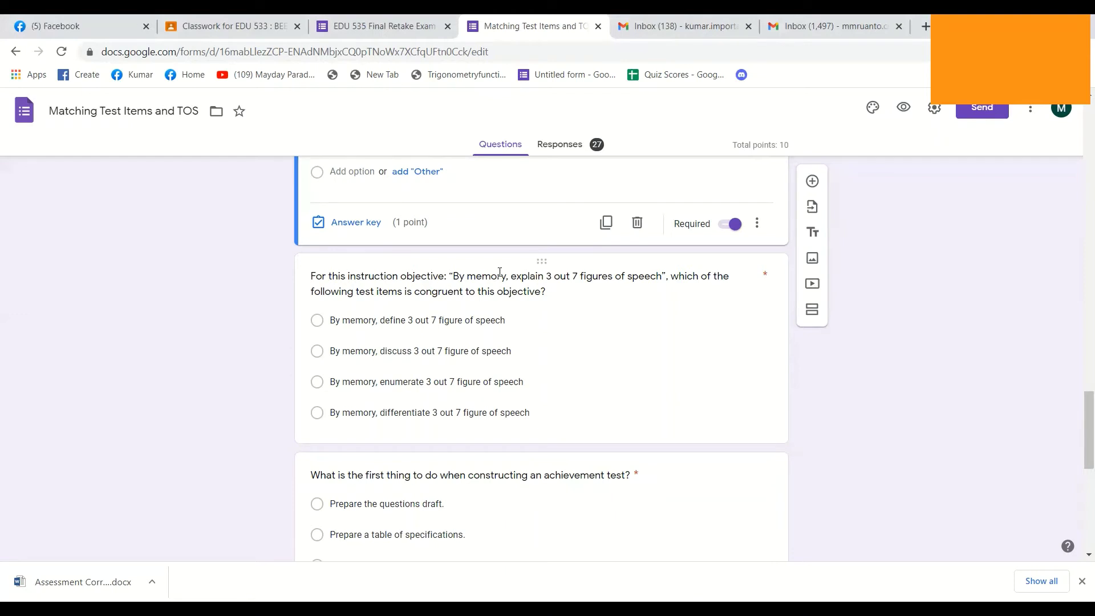
Select 'By memory, discuss 3 out 7 figure of speech', then scroll to the achievement-test question.
{"action": "left_click", "coordinate": [483, 361]}
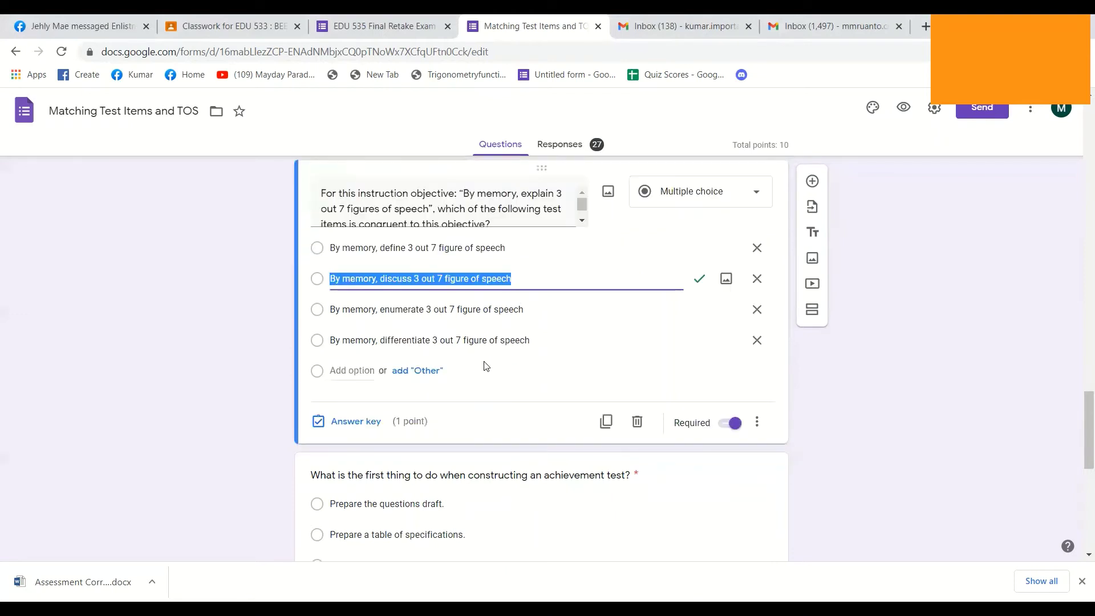
{"action": "scroll", "coordinate": [475, 407], "scroll_direction": "up", "scroll_amount": 1}
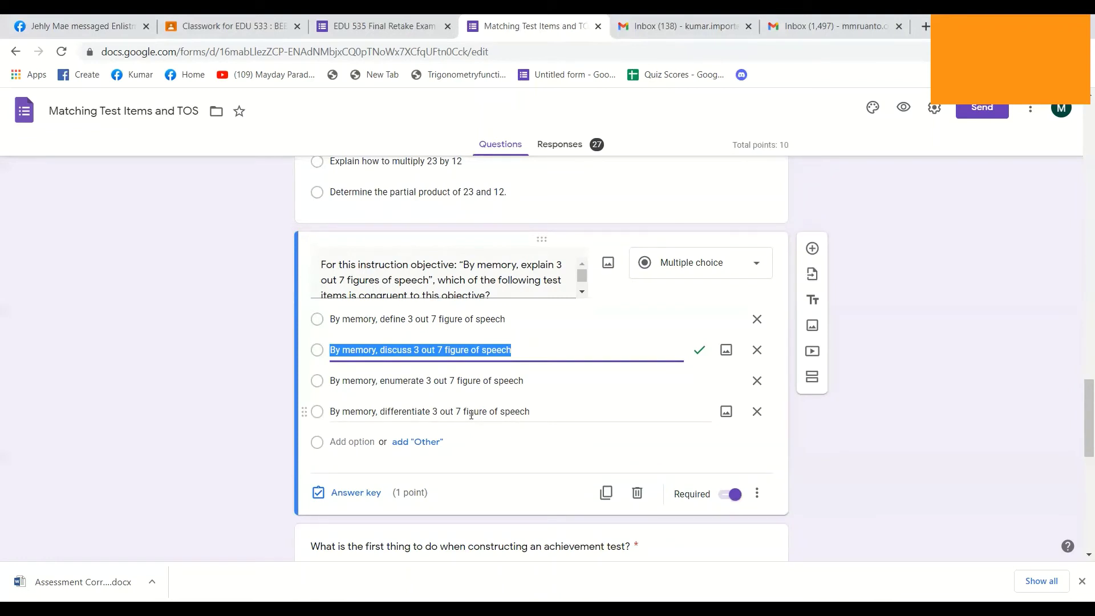
{"action": "scroll", "coordinate": [498, 448], "scroll_direction": "down", "scroll_amount": 4}
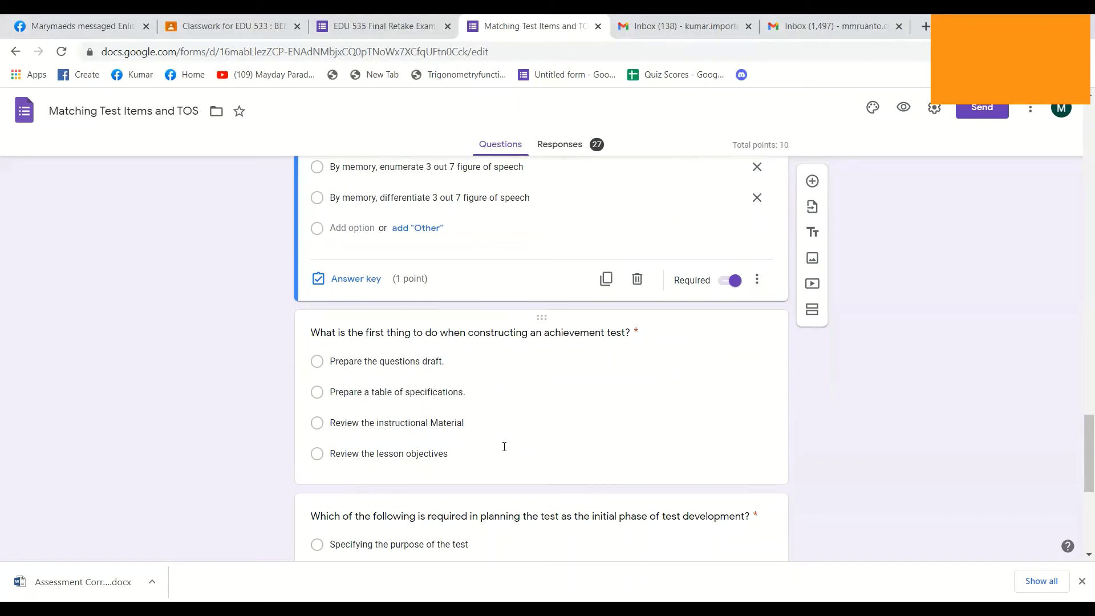
Select 'Review the lesson objectives', then scroll to the initial test-planning question.
{"action": "left_click", "coordinate": [504, 447]}
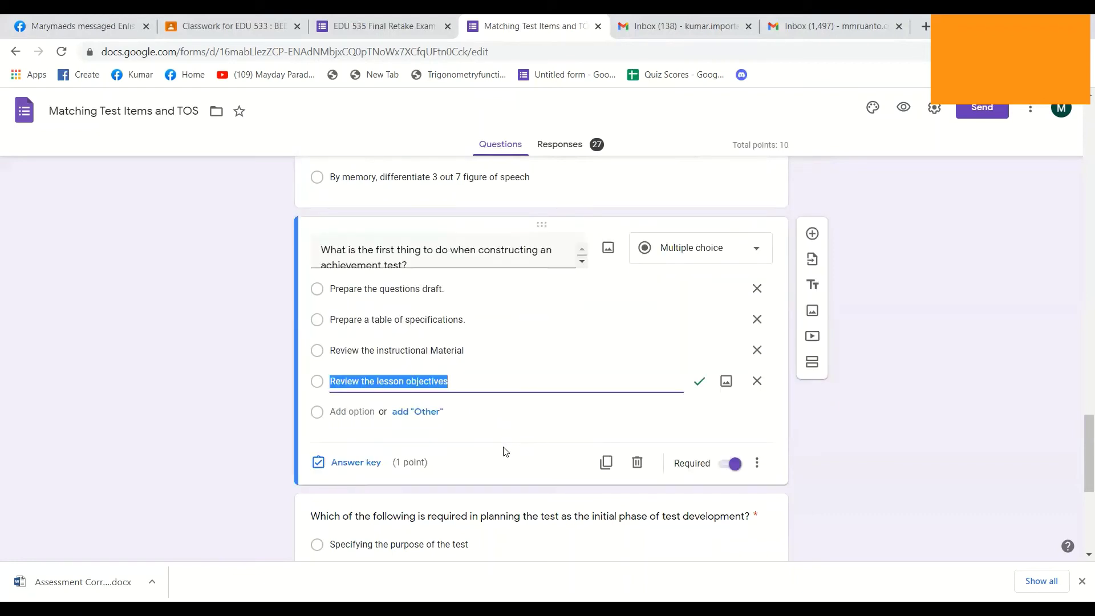
{"action": "scroll", "coordinate": [504, 450], "scroll_direction": "down", "scroll_amount": 1}
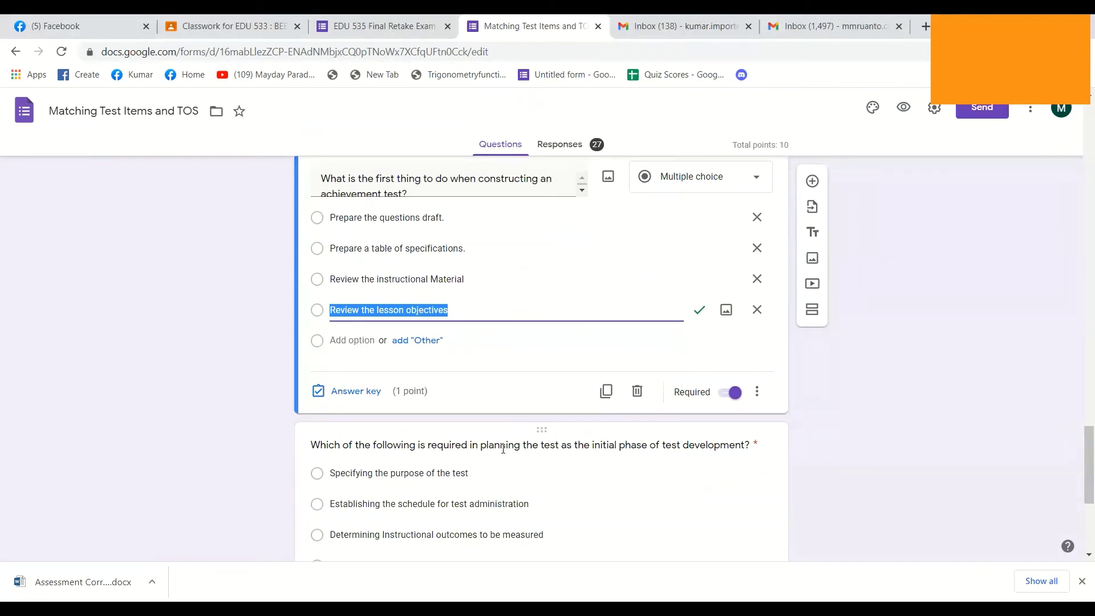
{"action": "scroll", "coordinate": [504, 449], "scroll_direction": "down", "scroll_amount": 1}
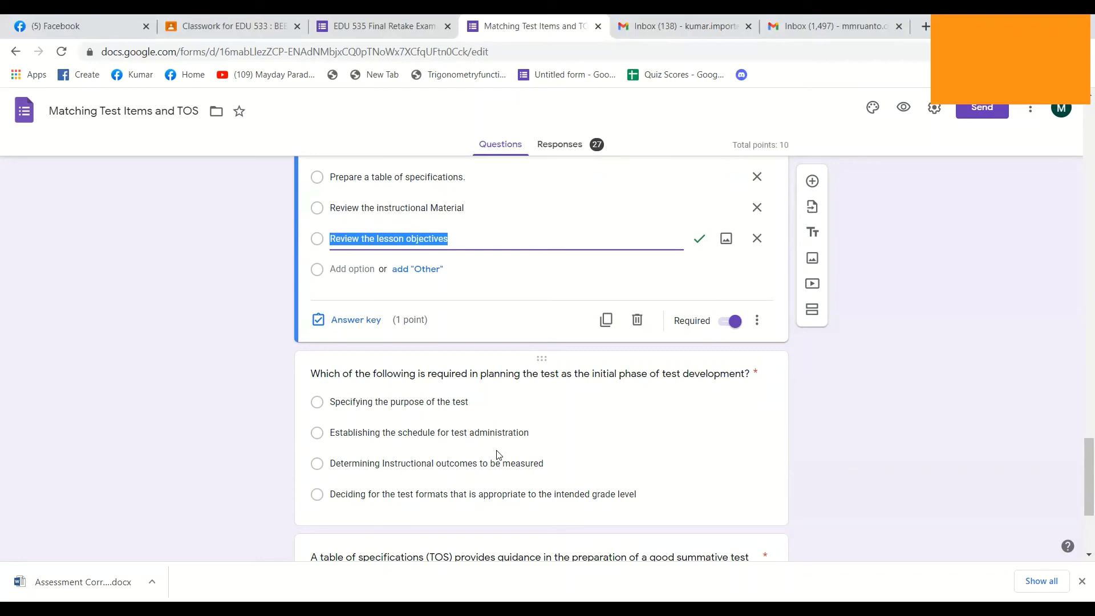
Select 'Establishing the schedule for test administration', then scroll to the TOS summative-test question.
{"action": "left_click", "coordinate": [582, 430]}
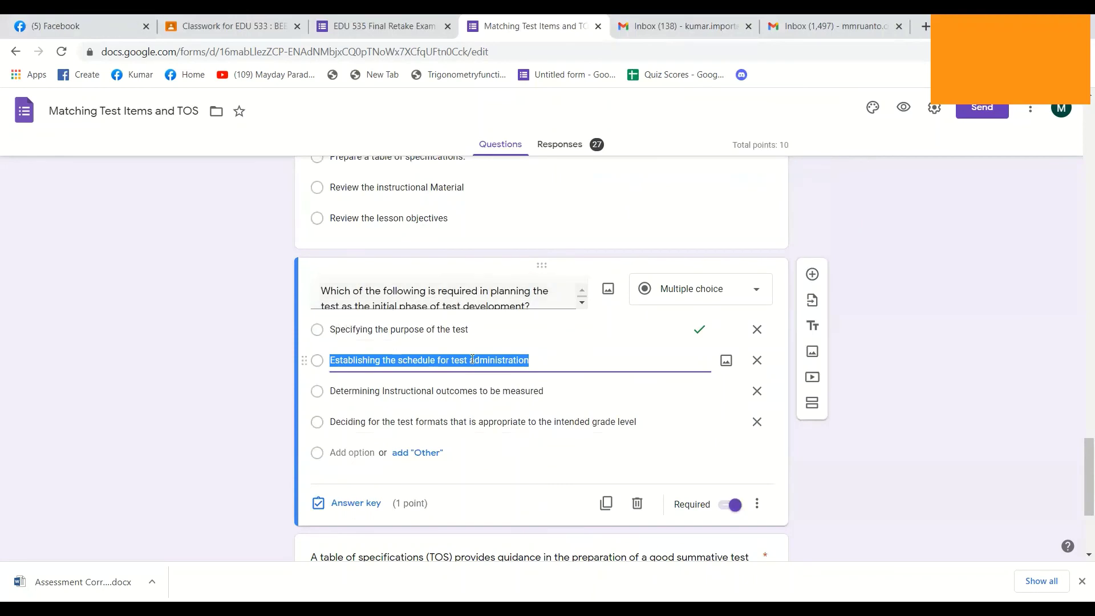
{"action": "scroll", "coordinate": [514, 399], "scroll_direction": "down", "scroll_amount": 4}
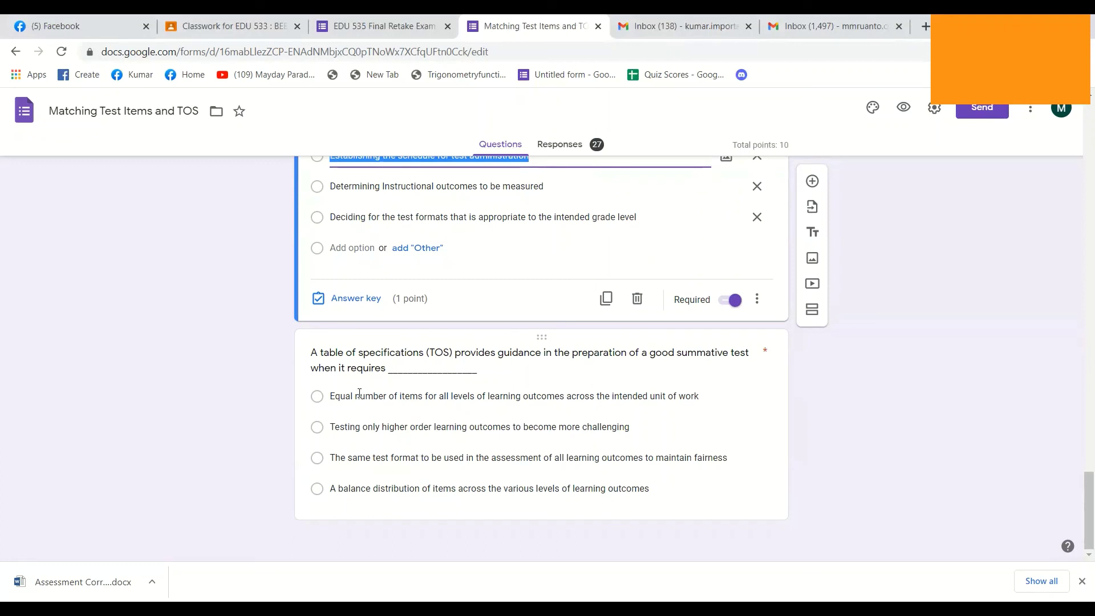
Select 'Testing only higher order learning outcomes to become more challenging' in the TOS question.
{"action": "left_click", "coordinate": [731, 427]}
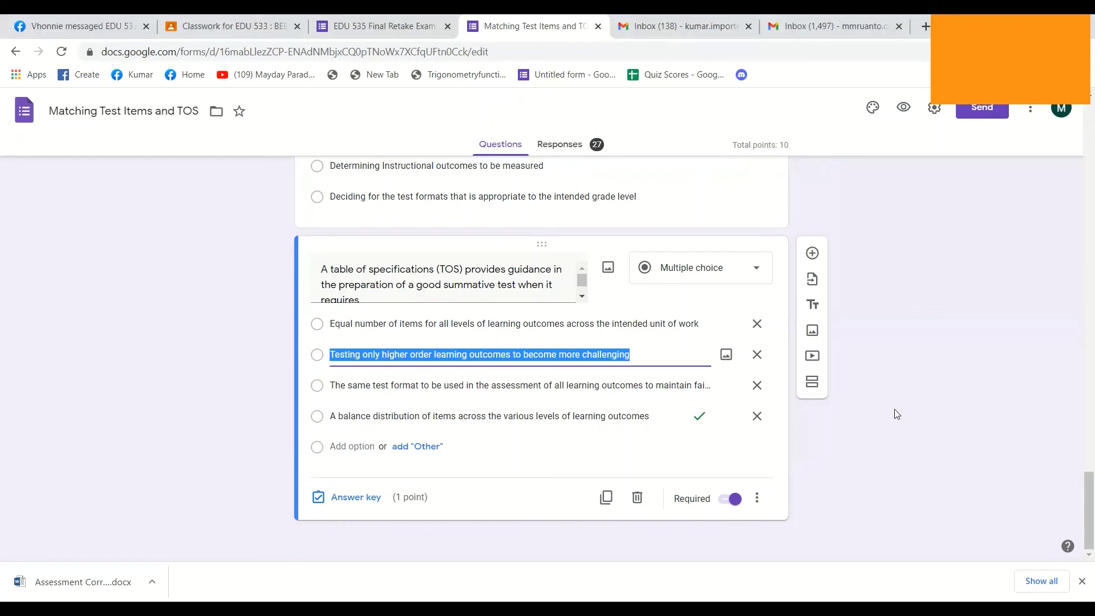
{"action": "scroll", "coordinate": [885, 422], "scroll_direction": "up", "scroll_amount": 5}
{"action": "scroll", "coordinate": [890, 410], "scroll_direction": "down", "scroll_amount": 5}
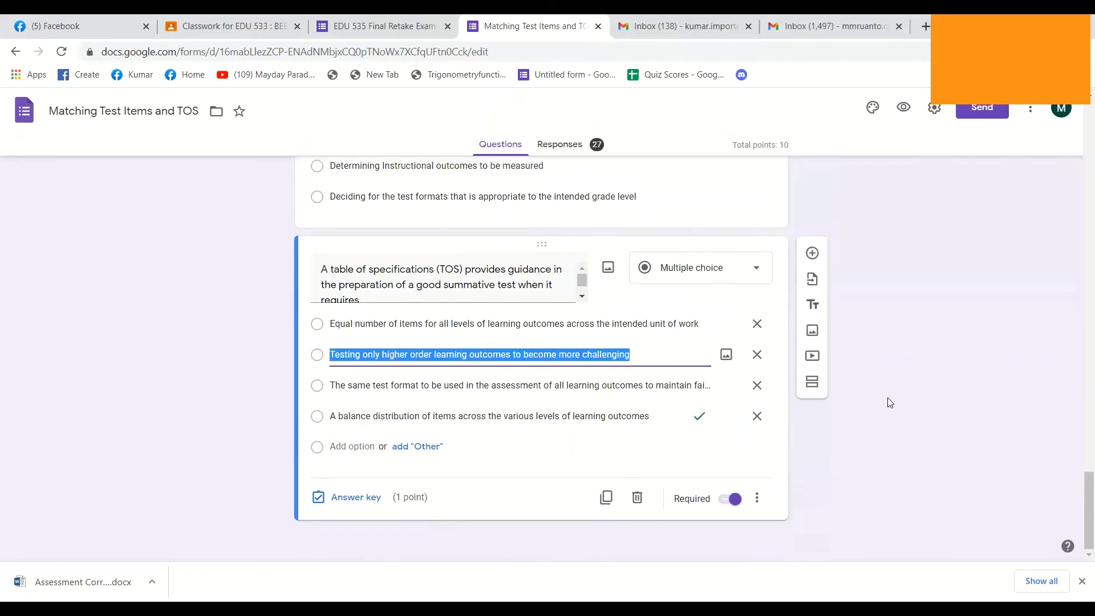